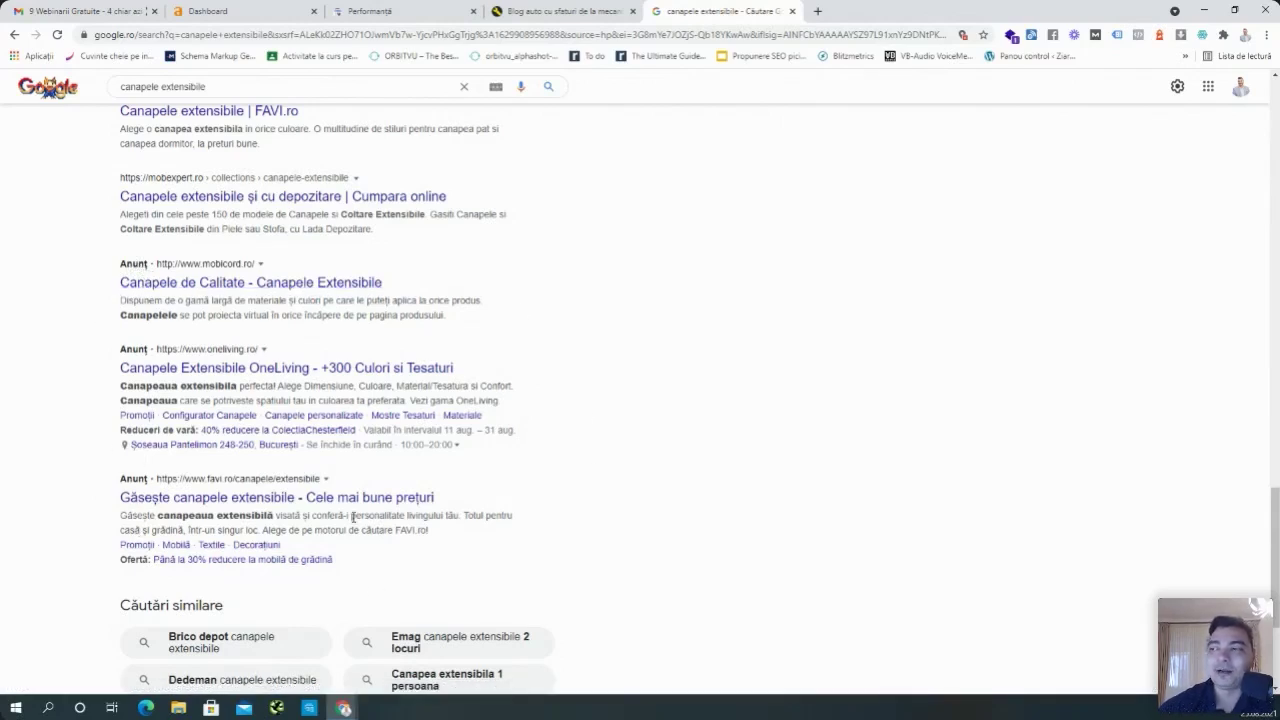
Review the shopping ads, local map listings and organic results for "canapele extensibile" on Google.
{"action": "scroll", "coordinate": [417, 472], "scroll_direction": "up", "scroll_amount": 15}
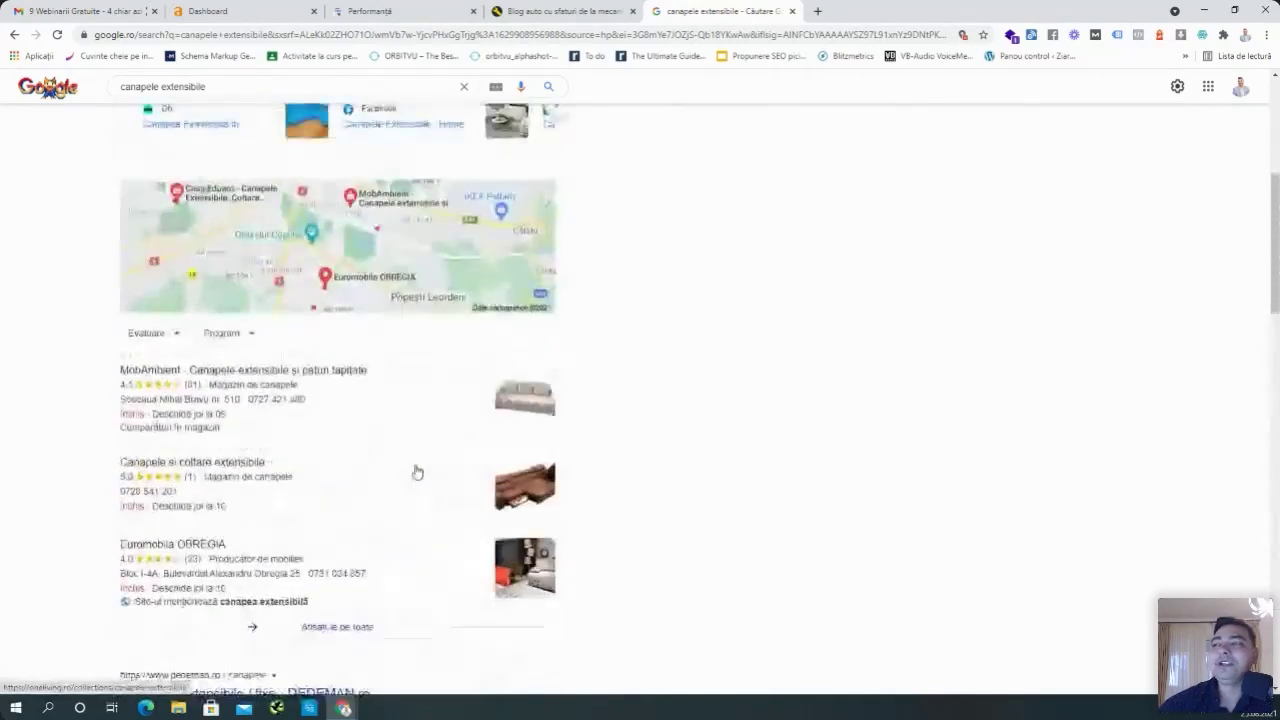
{"action": "scroll", "coordinate": [417, 472], "scroll_direction": "up", "scroll_amount": 5}
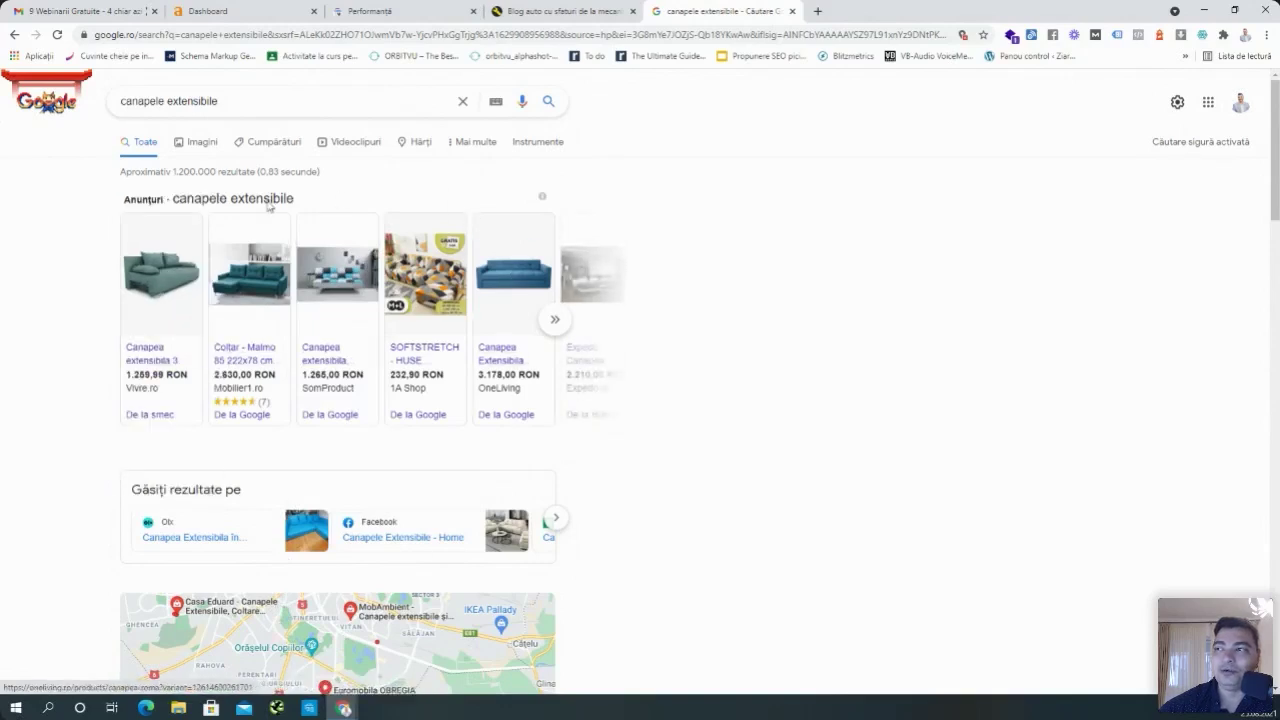
{"action": "scroll", "coordinate": [320, 332], "scroll_direction": "down", "scroll_amount": 1}
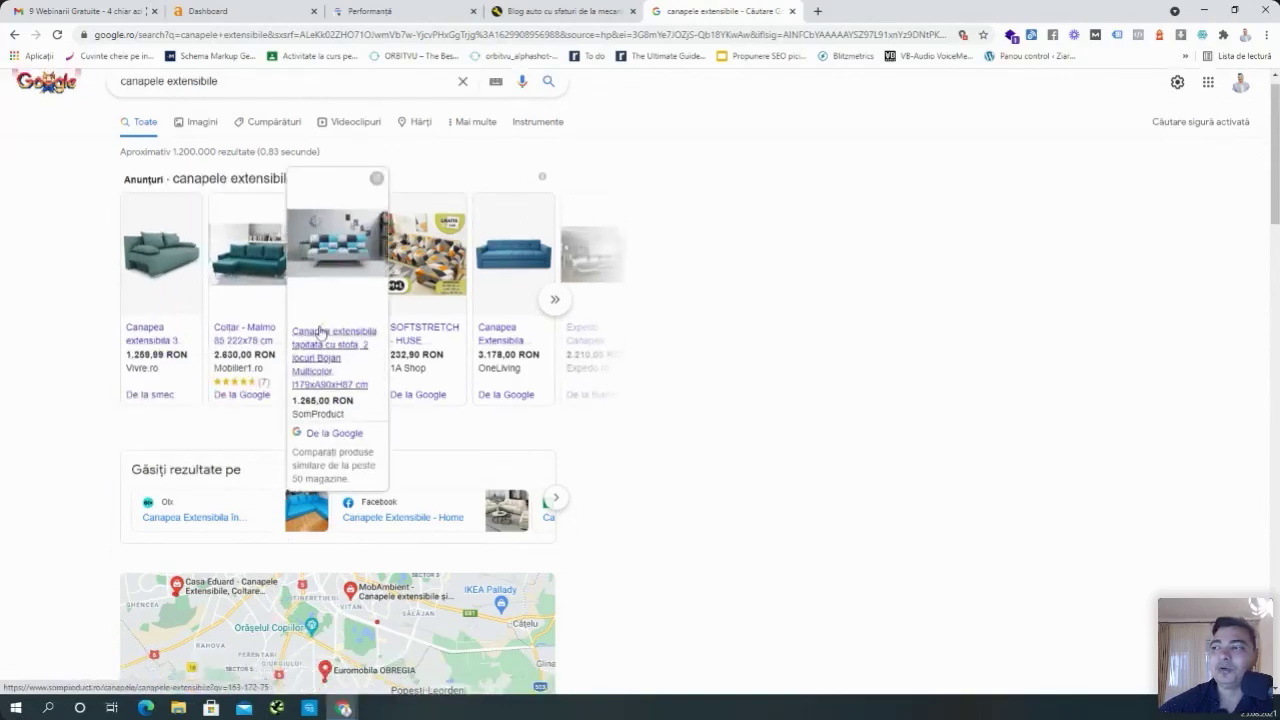
{"action": "scroll", "coordinate": [320, 332], "scroll_direction": "down", "scroll_amount": 9}
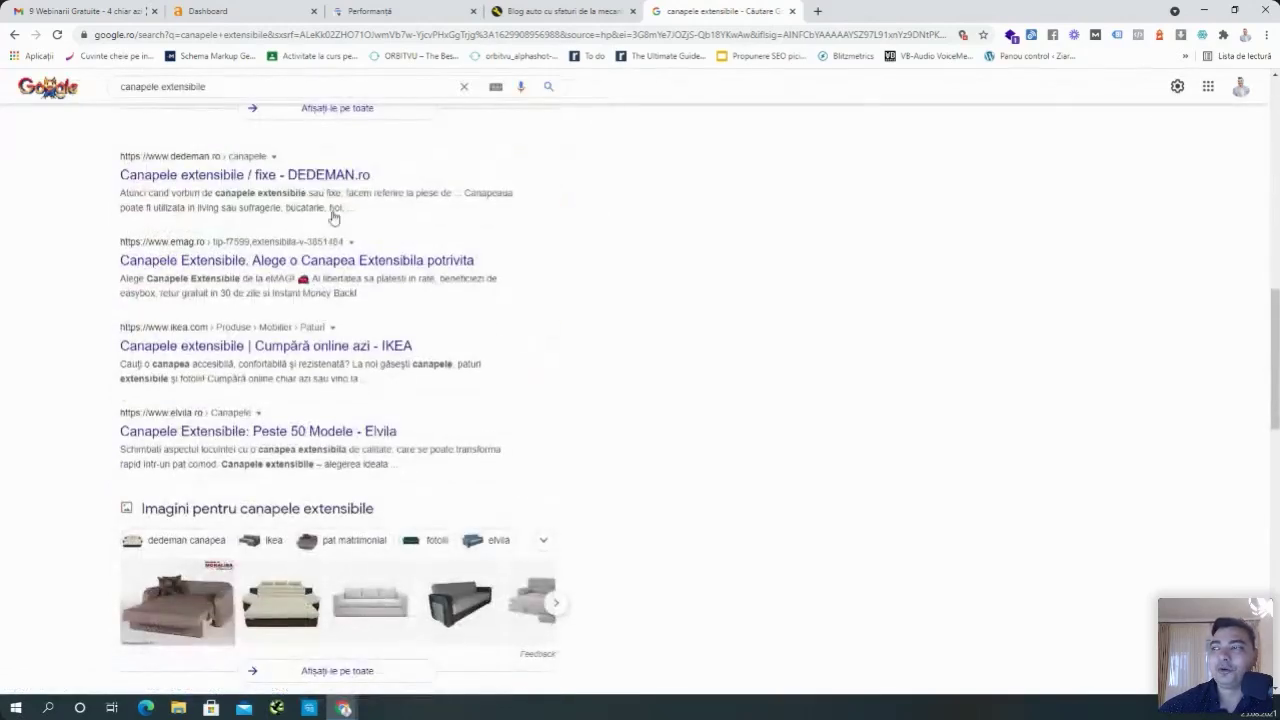
{"action": "scroll", "coordinate": [380, 335], "scroll_direction": "up", "scroll_amount": 4}
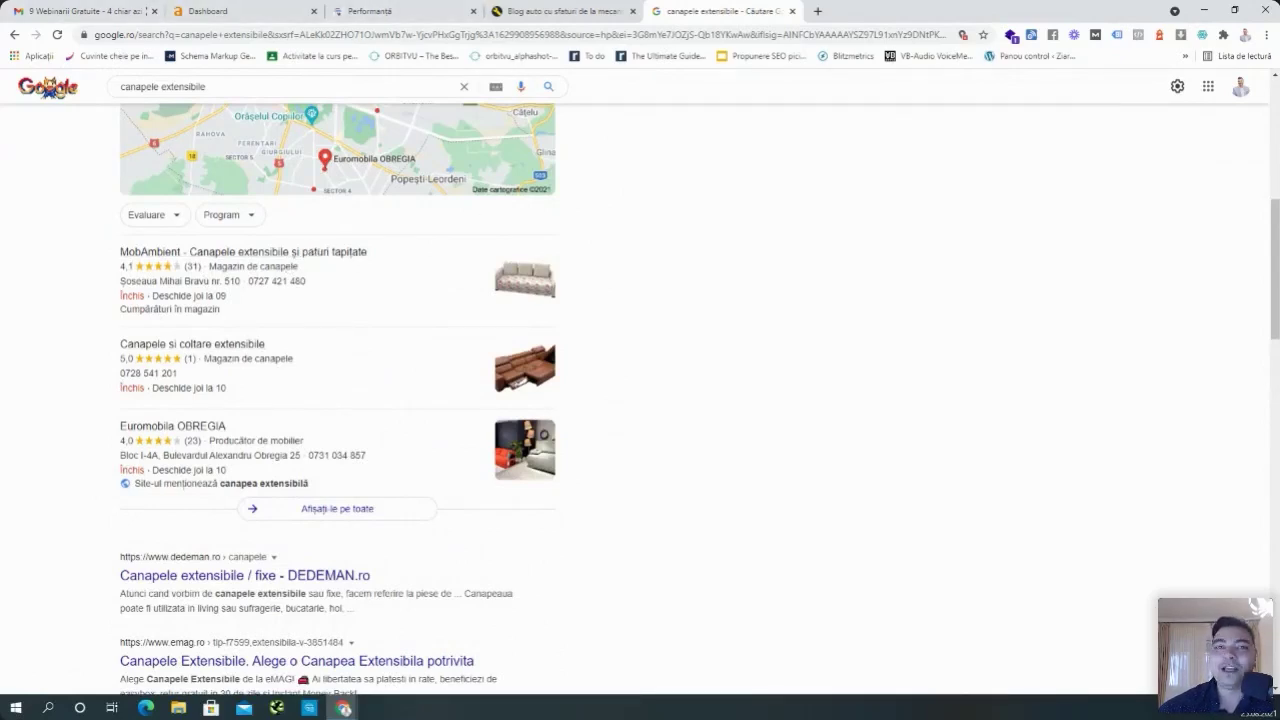
Switch to Google Ads Keyword Planner and get keyword ideas for "canapele extensile".
{"action": "left_click_drag", "start_coordinate": [570, 11], "coordinate": [106, 8]}
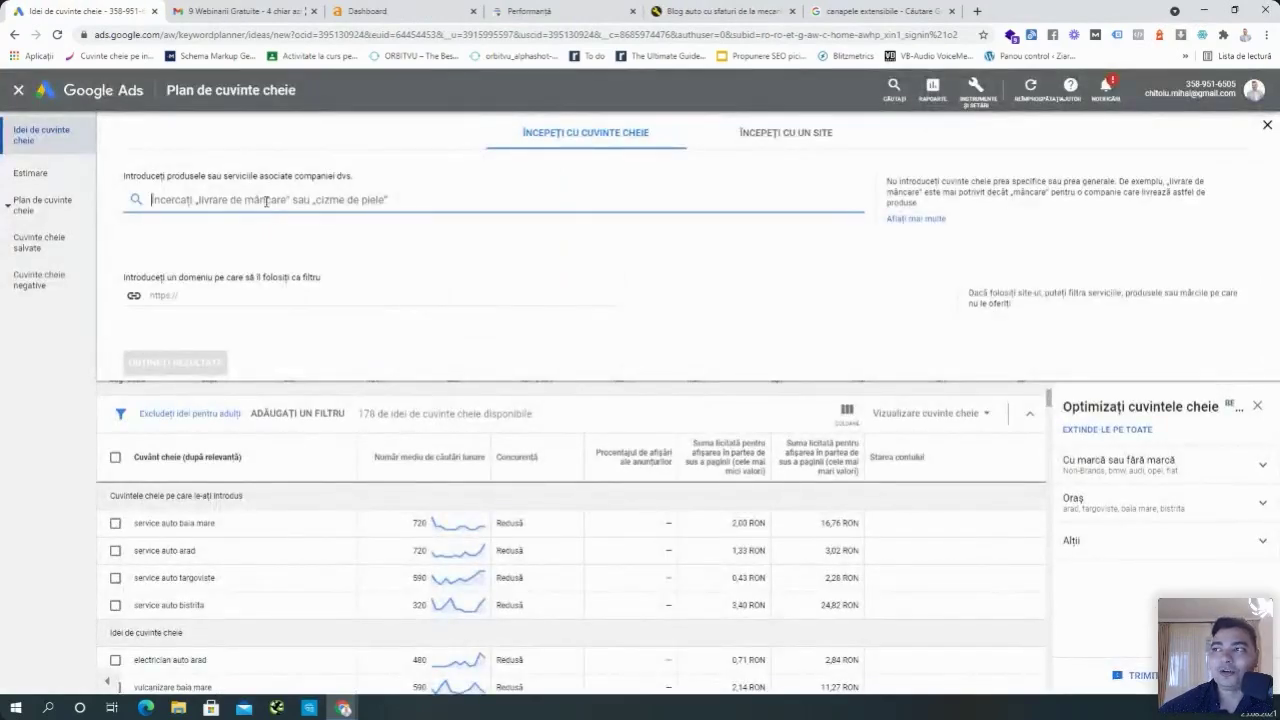
{"action": "type", "text": "cana"}
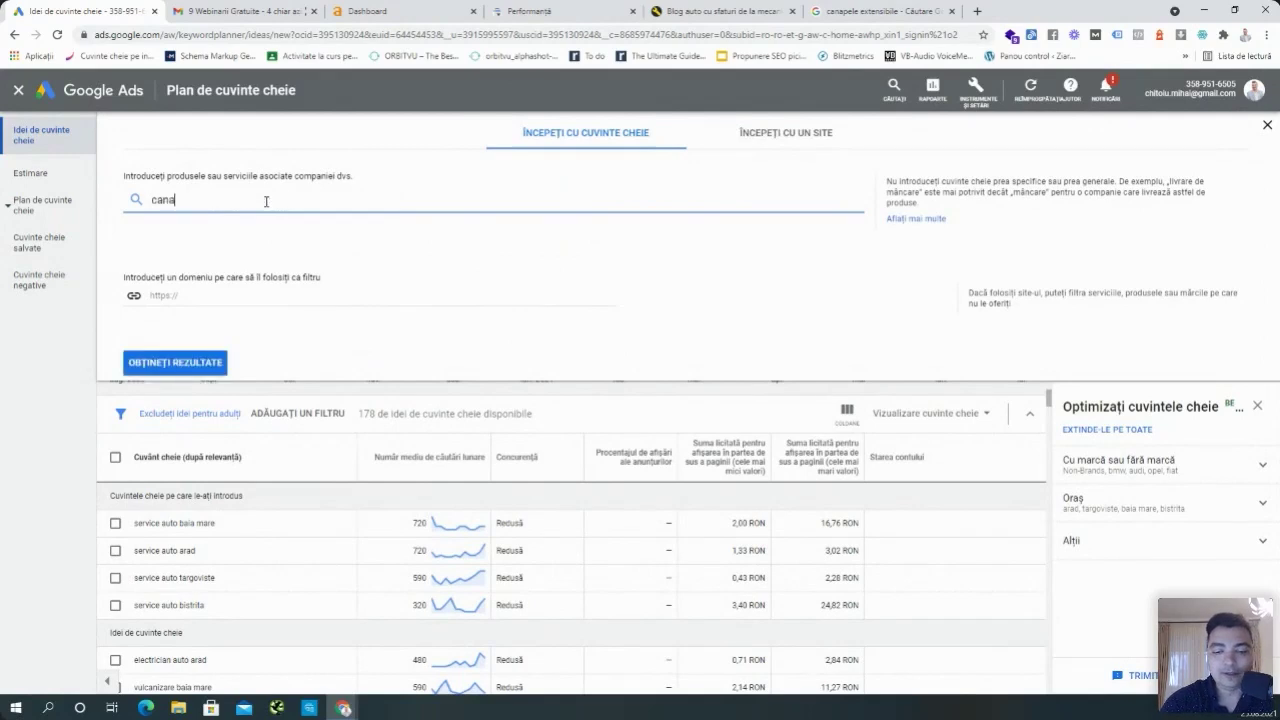
{"action": "type", "text": "pele extensi"}
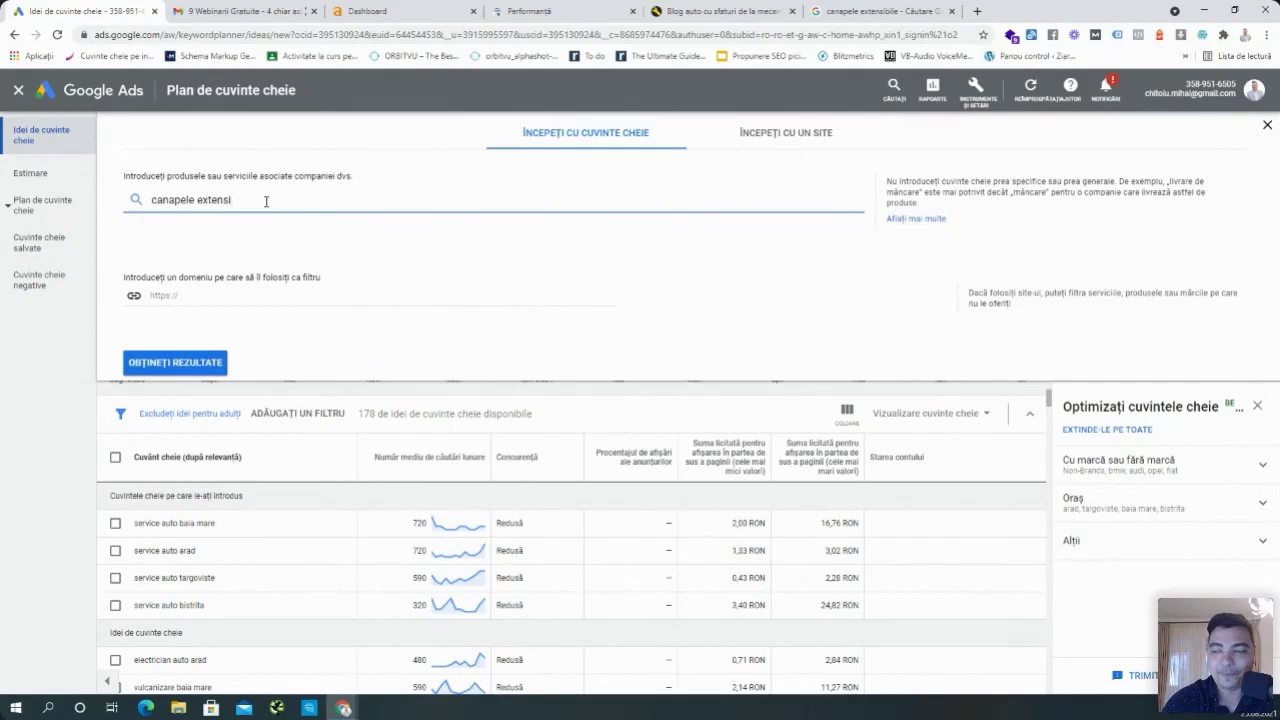
{"action": "type", "text": "le"}
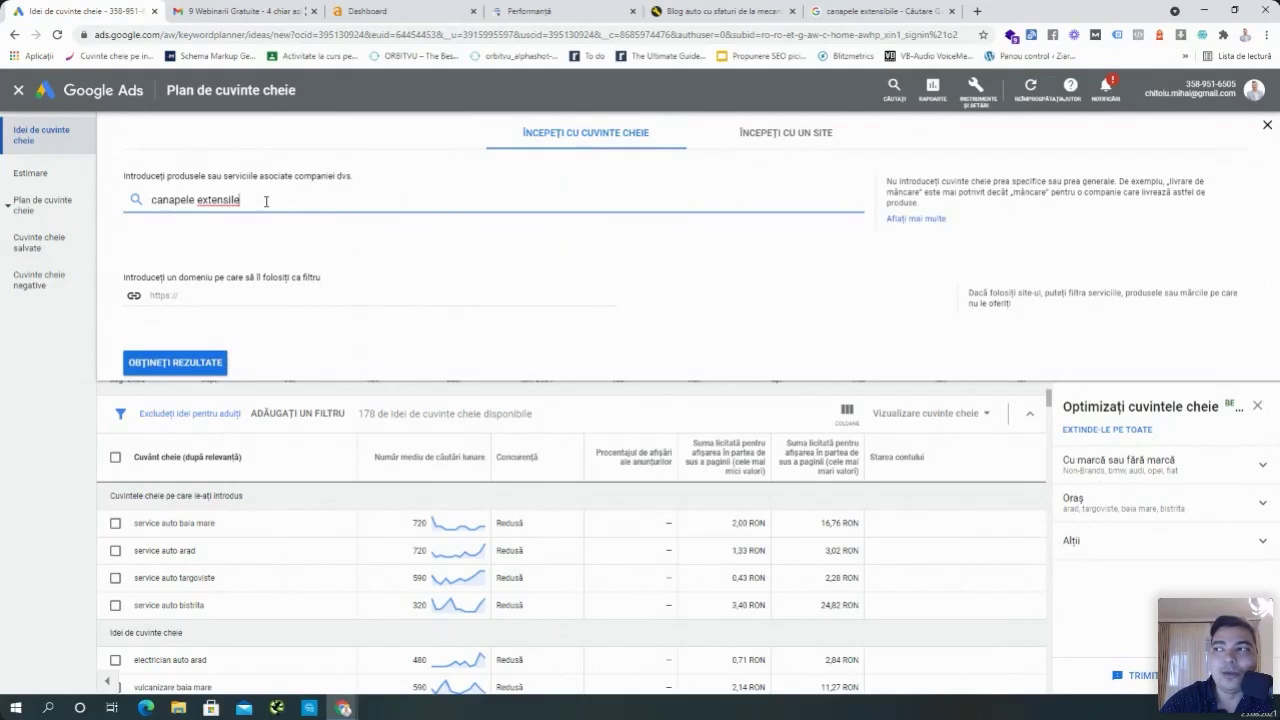
{"action": "key", "text": "Return"}
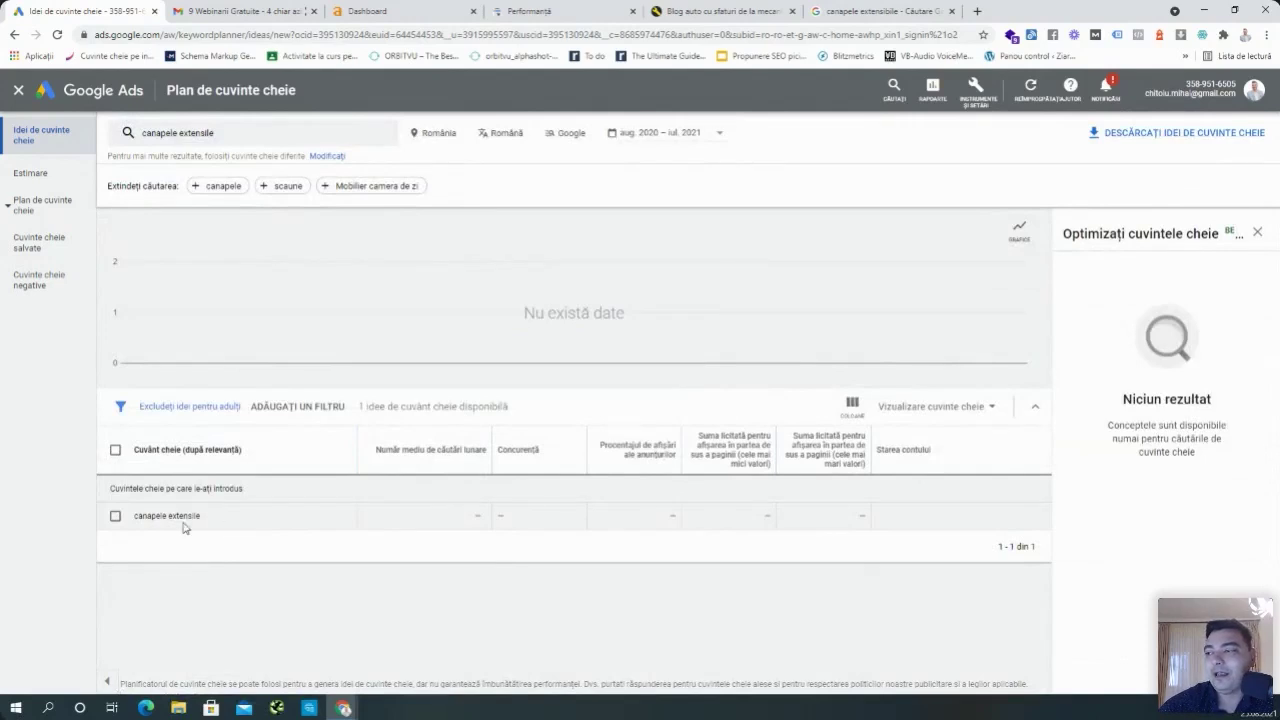
Correct the searched keyword to "canapele extensibile" and get the keyword ideas again.
{"action": "left_click", "coordinate": [186, 134]}
{"action": "left_click", "coordinate": [229, 200]}
{"action": "type", "text": "bi"}
{"action": "key", "text": "Return"}
{"action": "key", "text": "Return"}
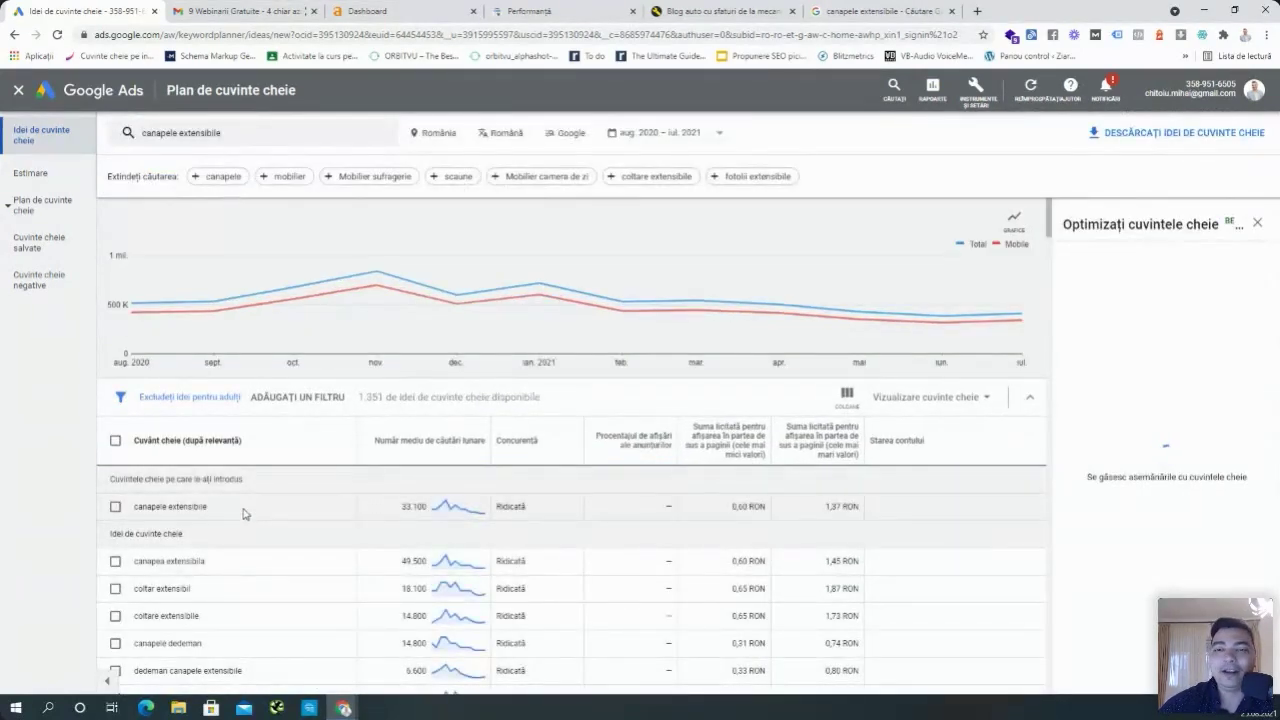
Compare the average monthly searches and yearly trend of "canapele extensibile" and "canapea extensibila".
{"action": "triple_click", "coordinate": [243, 514]}
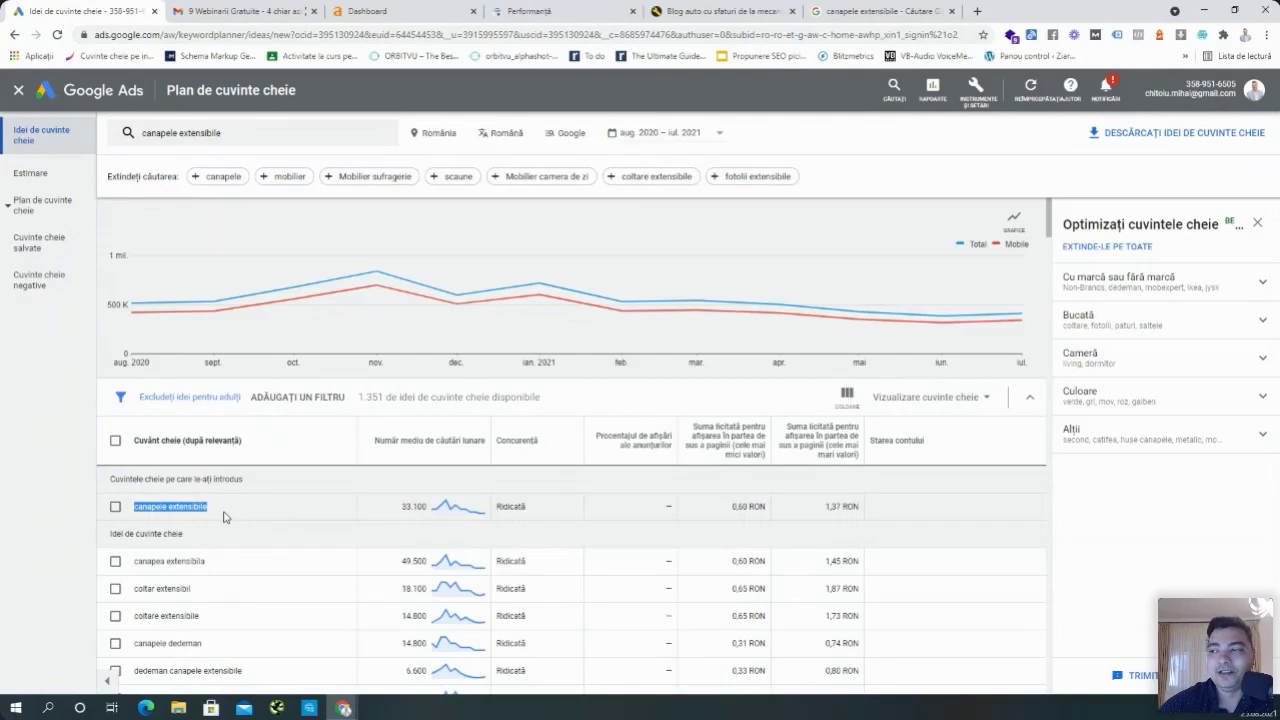
{"action": "triple_click", "coordinate": [220, 564]}
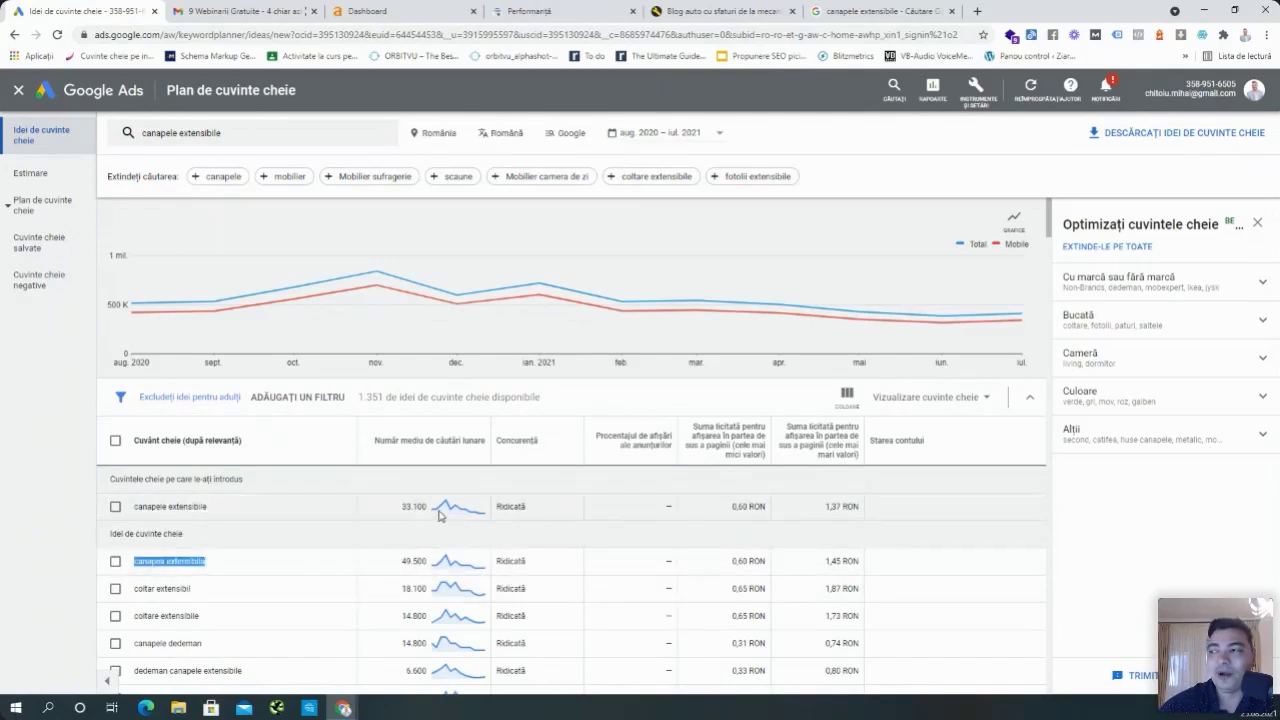
{"action": "mouse_move", "coordinate": [458, 561]}
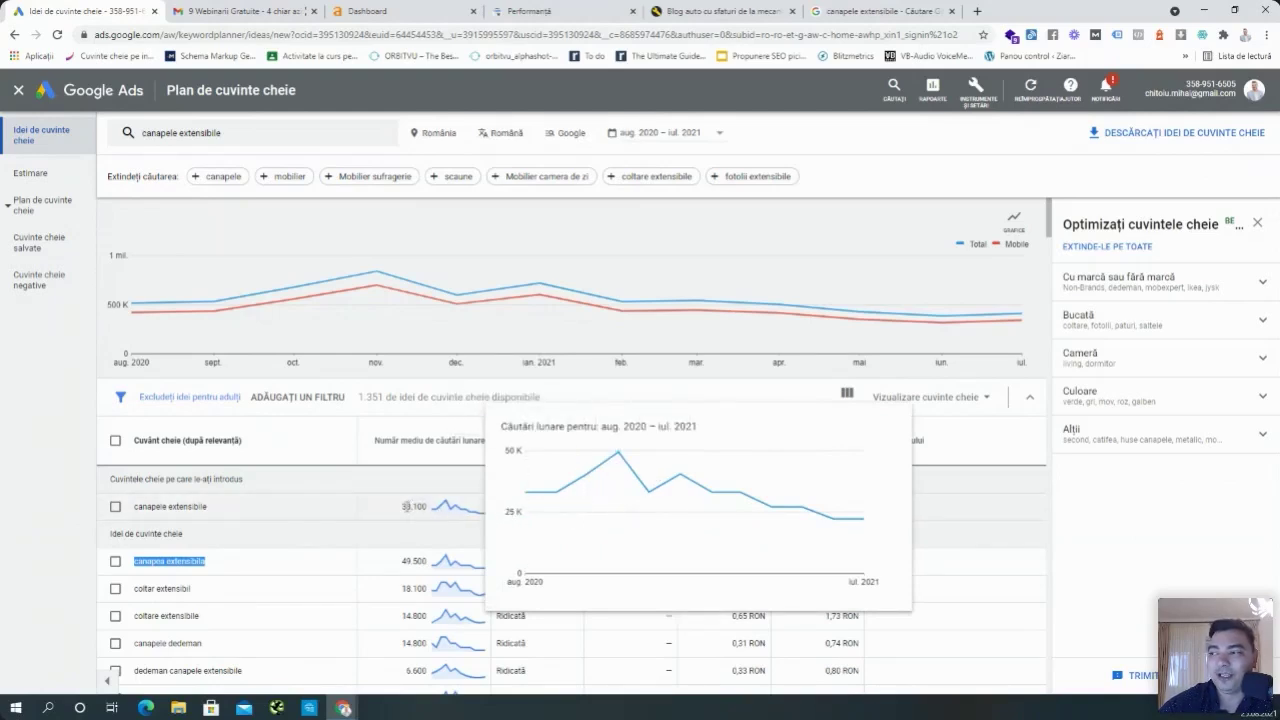
{"action": "mouse_move", "coordinate": [460, 512]}
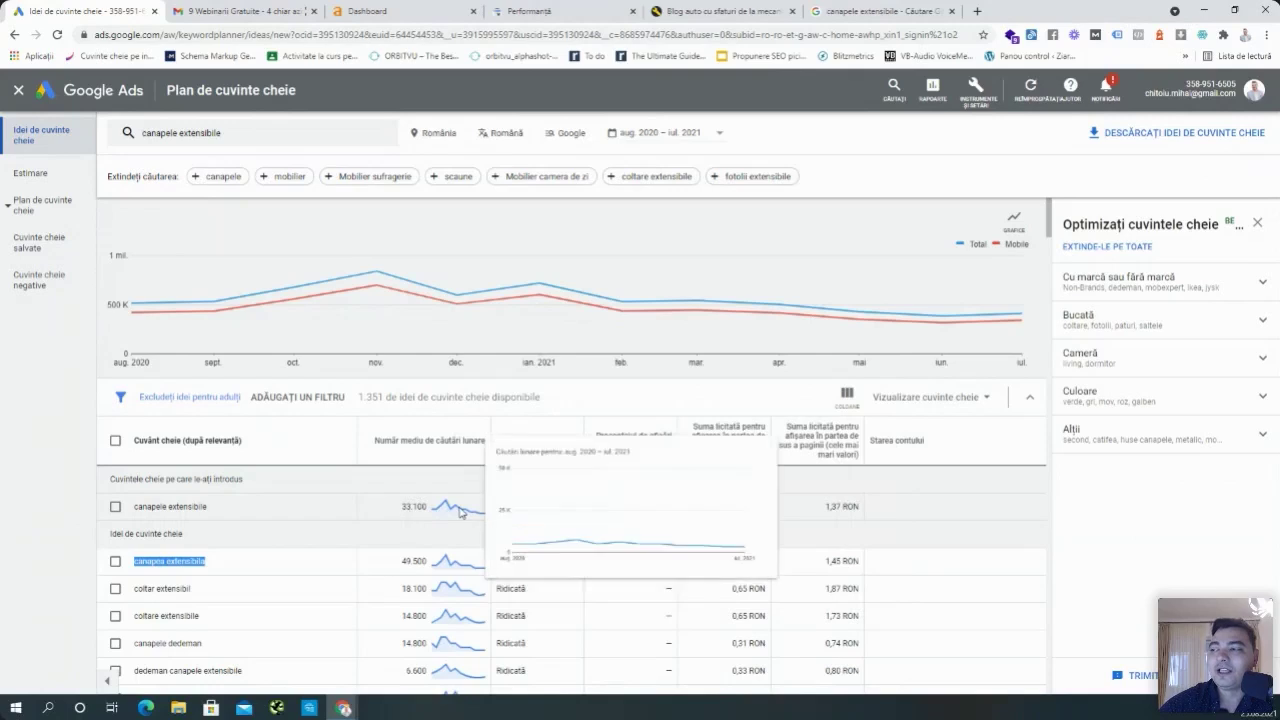
{"action": "mouse_move", "coordinate": [558, 511]}
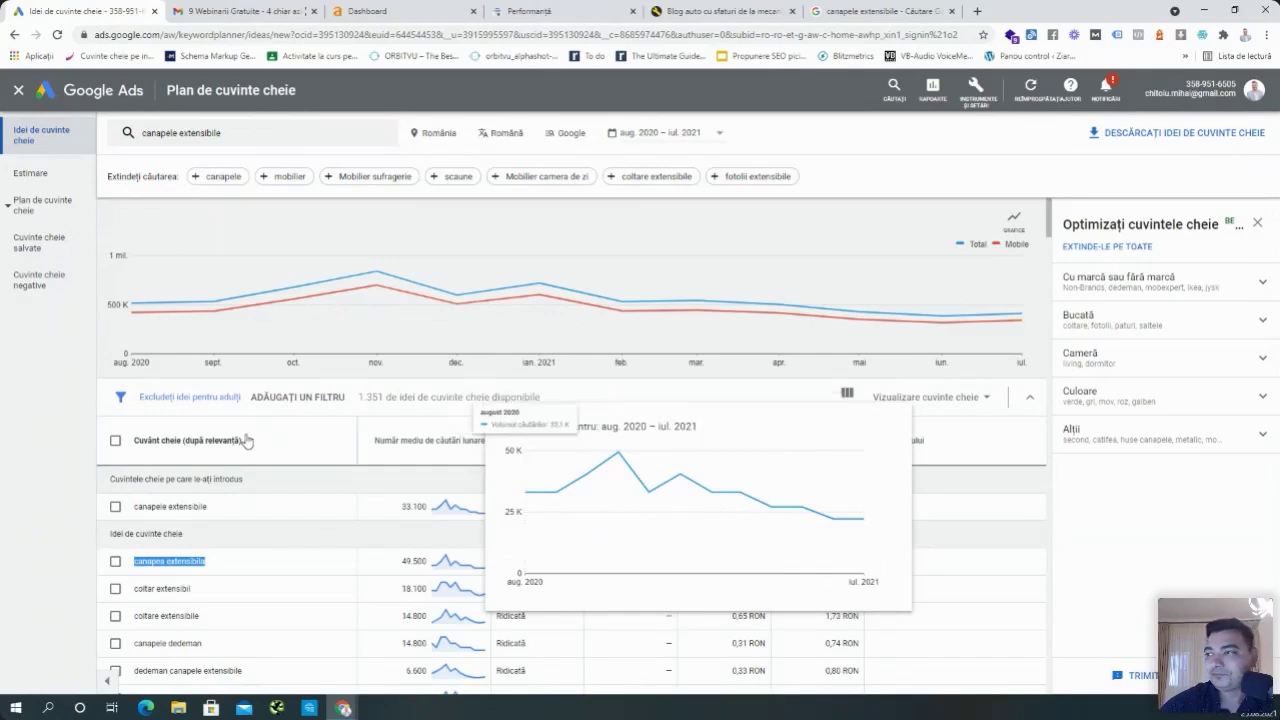
{"action": "double_click", "coordinate": [413, 507]}
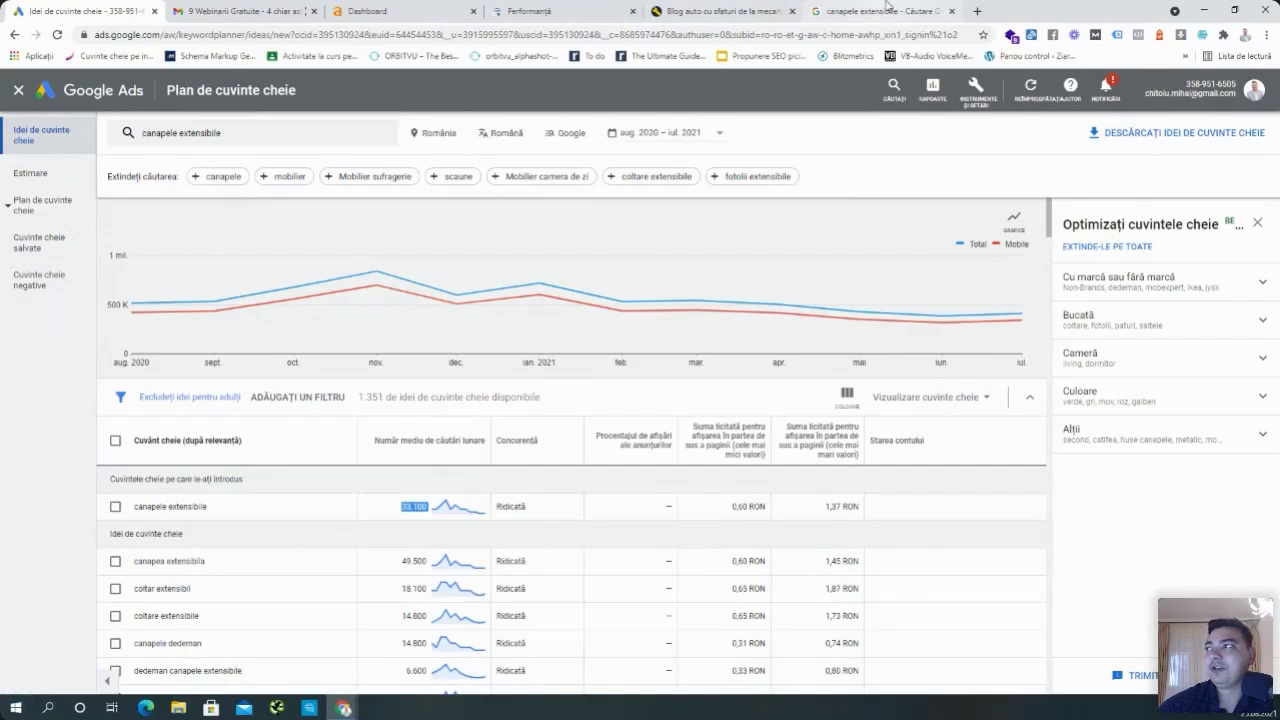
Switch to the Google results for "canapele extensibile" and review the local listings and the first organic results.
{"action": "left_click", "coordinate": [887, 10]}
{"action": "scroll", "coordinate": [233, 394], "scroll_direction": "down", "scroll_amount": 1}
{"action": "scroll", "coordinate": [233, 394], "scroll_direction": "down", "scroll_amount": 2}
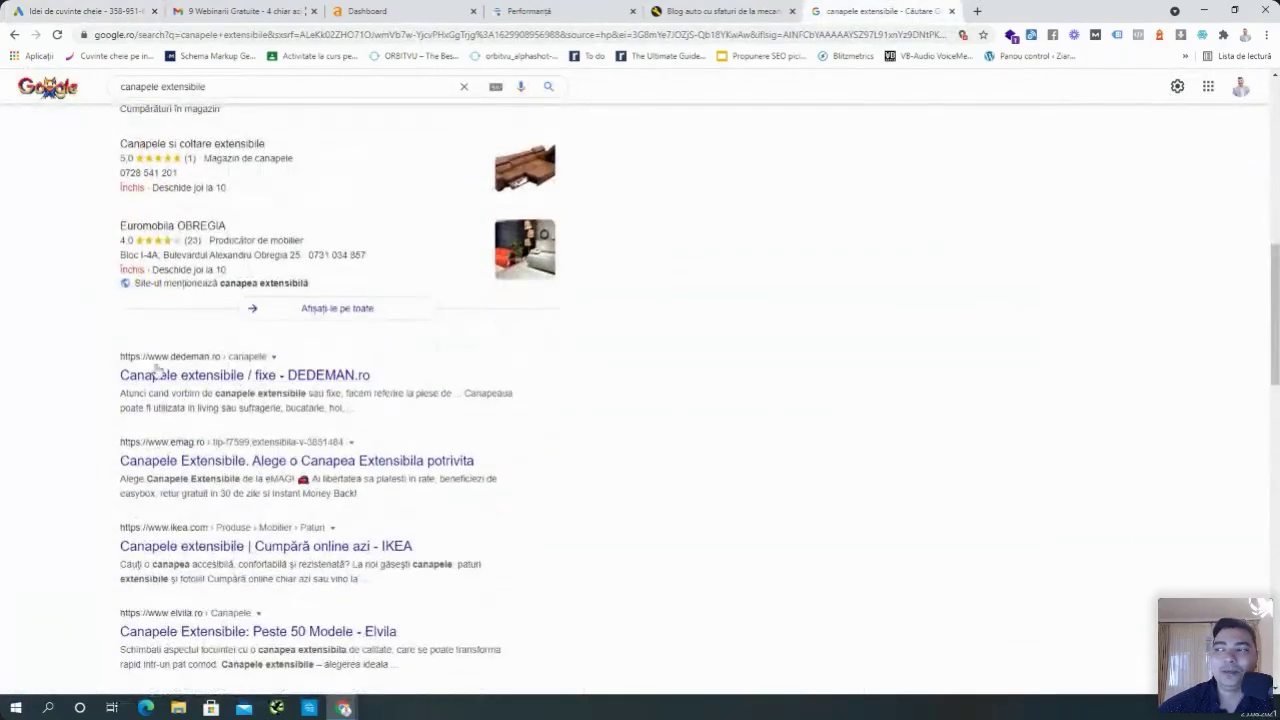
{"action": "scroll", "coordinate": [346, 453], "scroll_direction": "up", "scroll_amount": 3}
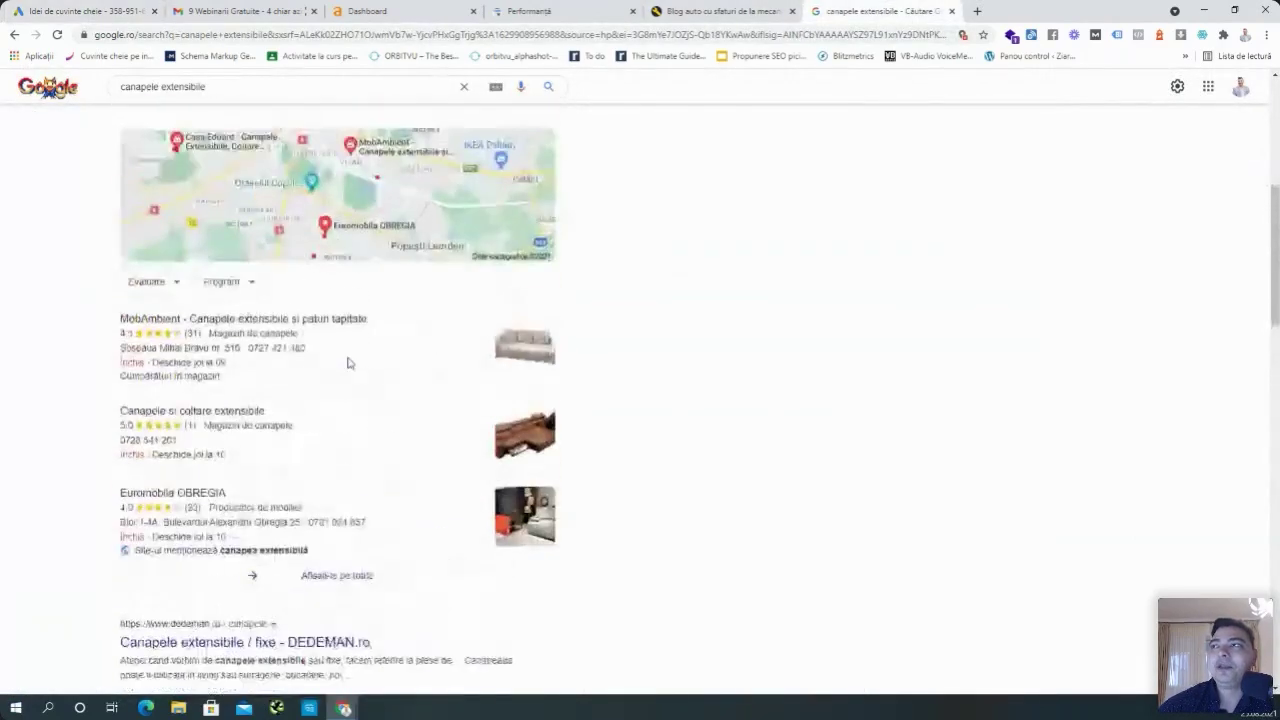
Read the description of the low-range top-of-page bid in Keyword Planner, and revisit the top of the Google results.
{"action": "left_click", "coordinate": [60, 11]}
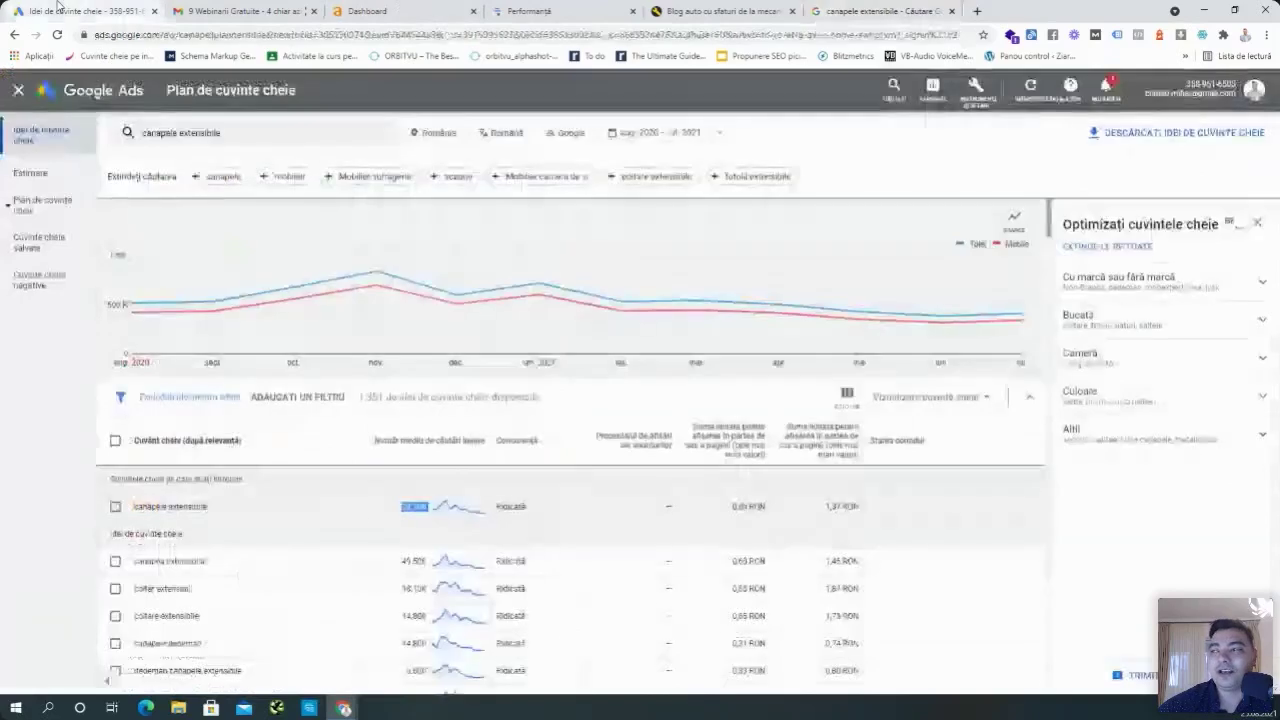
{"action": "left_click", "coordinate": [414, 507]}
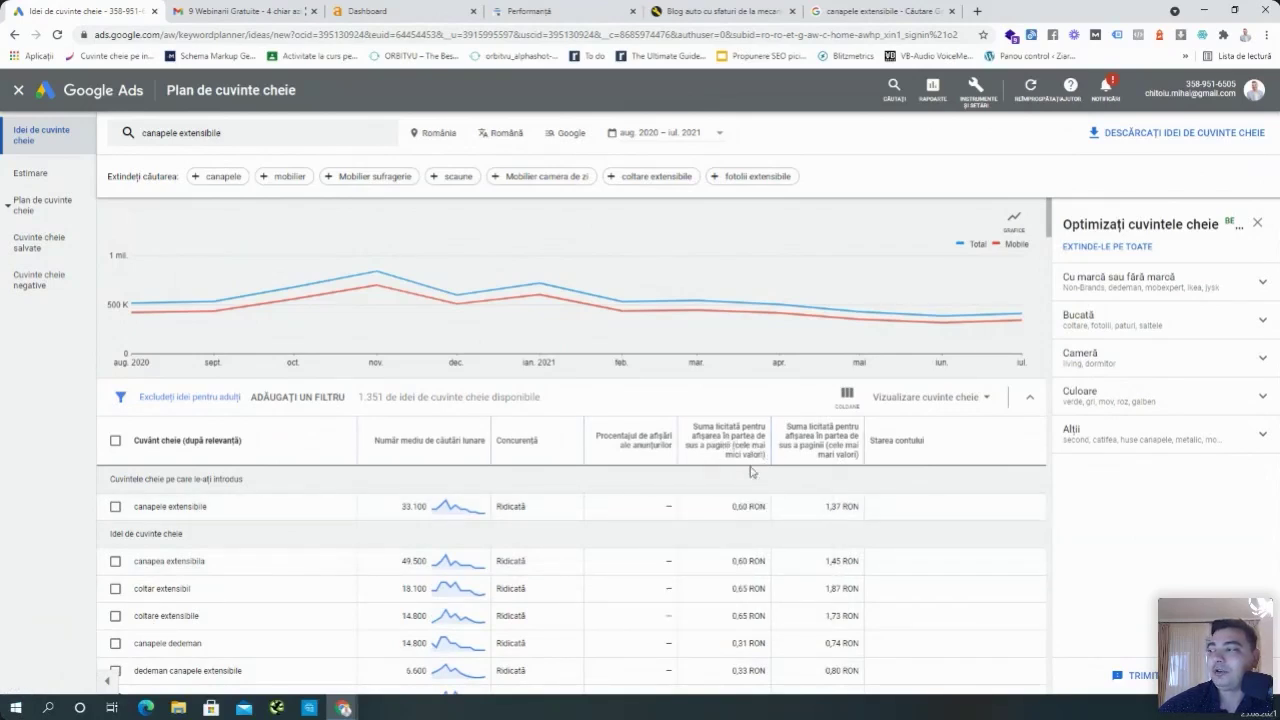
{"action": "mouse_move", "coordinate": [747, 463]}
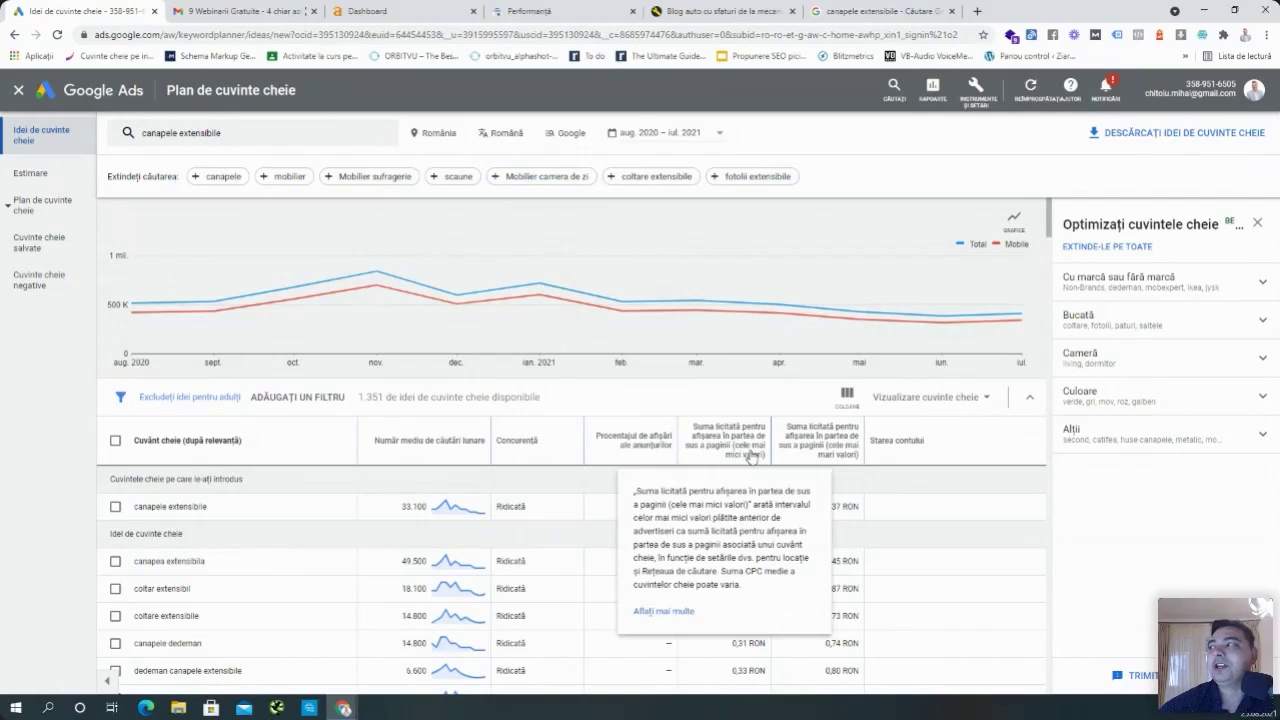
{"action": "left_click", "coordinate": [870, 11]}
{"action": "scroll", "coordinate": [200, 328], "scroll_direction": "up", "scroll_amount": 5}
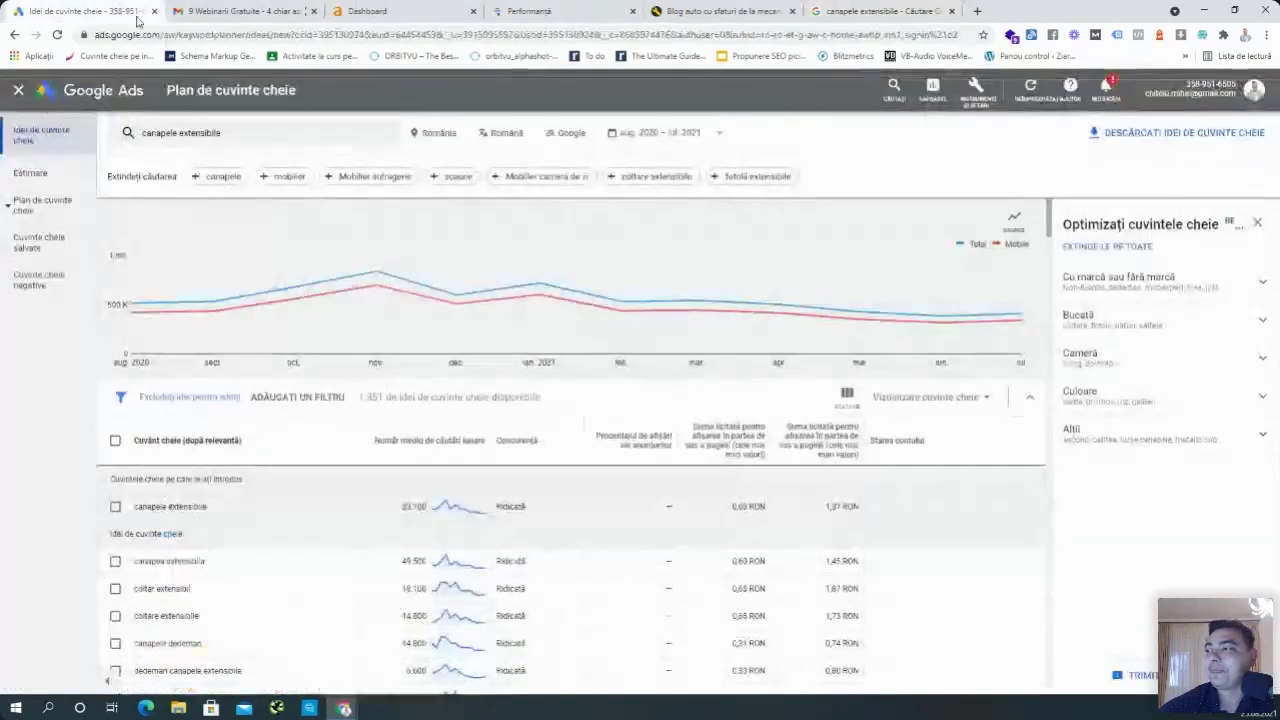
Return to Keyword Planner and examine the low and high top-of-page bids for "canapele extensibile".
{"action": "left_click", "coordinate": [80, 11]}
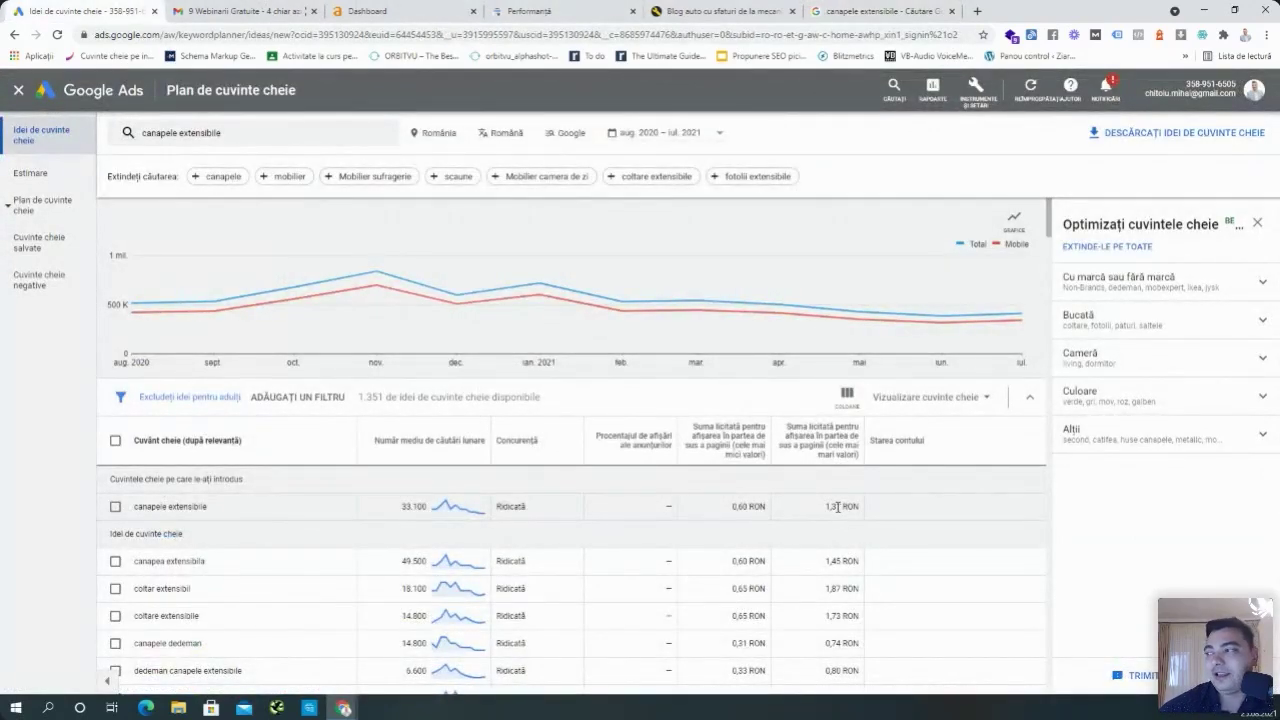
{"action": "mouse_move", "coordinate": [835, 440]}
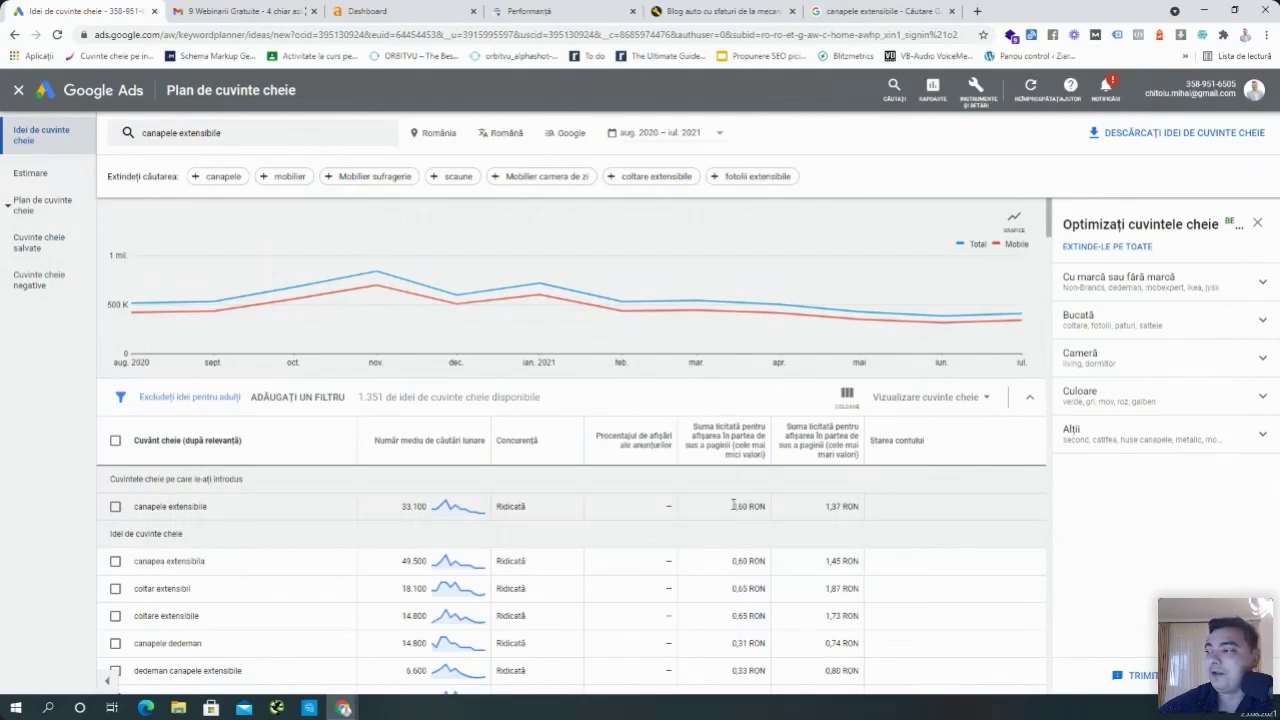
{"action": "left_click_drag", "start_coordinate": [733, 505], "coordinate": [857, 511]}
{"action": "left_click", "coordinate": [826, 511]}
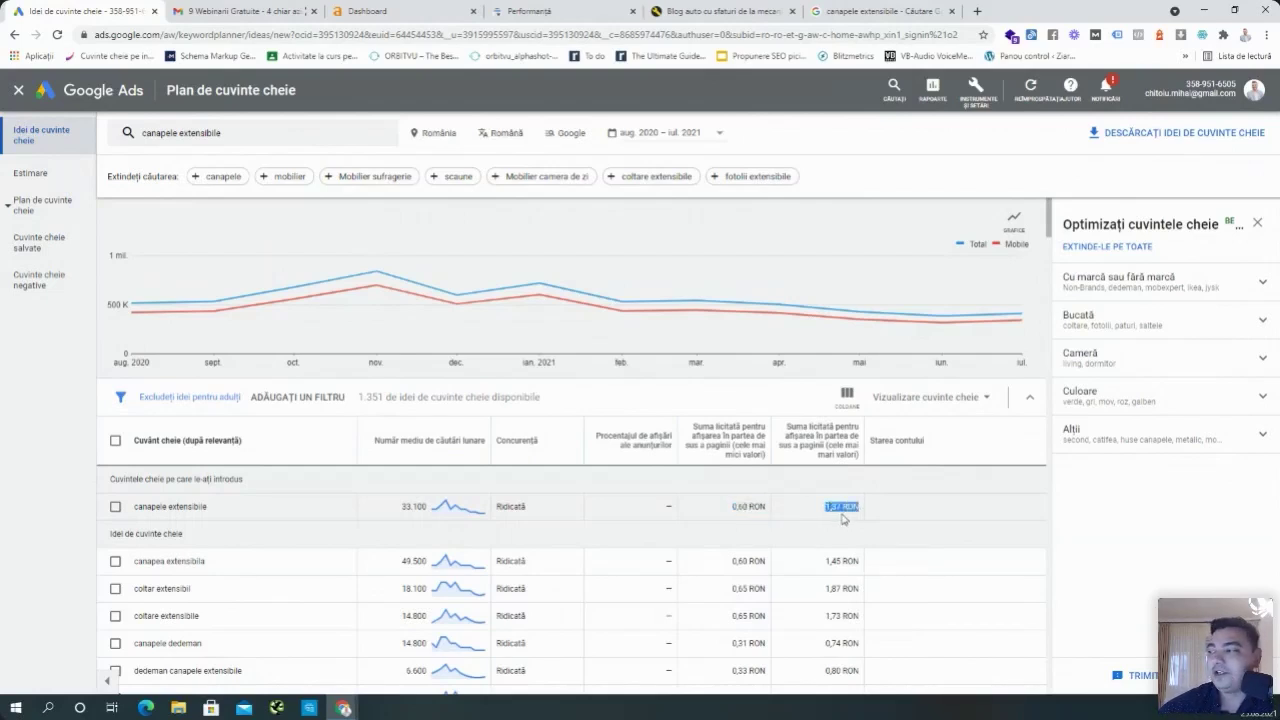
{"action": "left_click", "coordinate": [841, 509]}
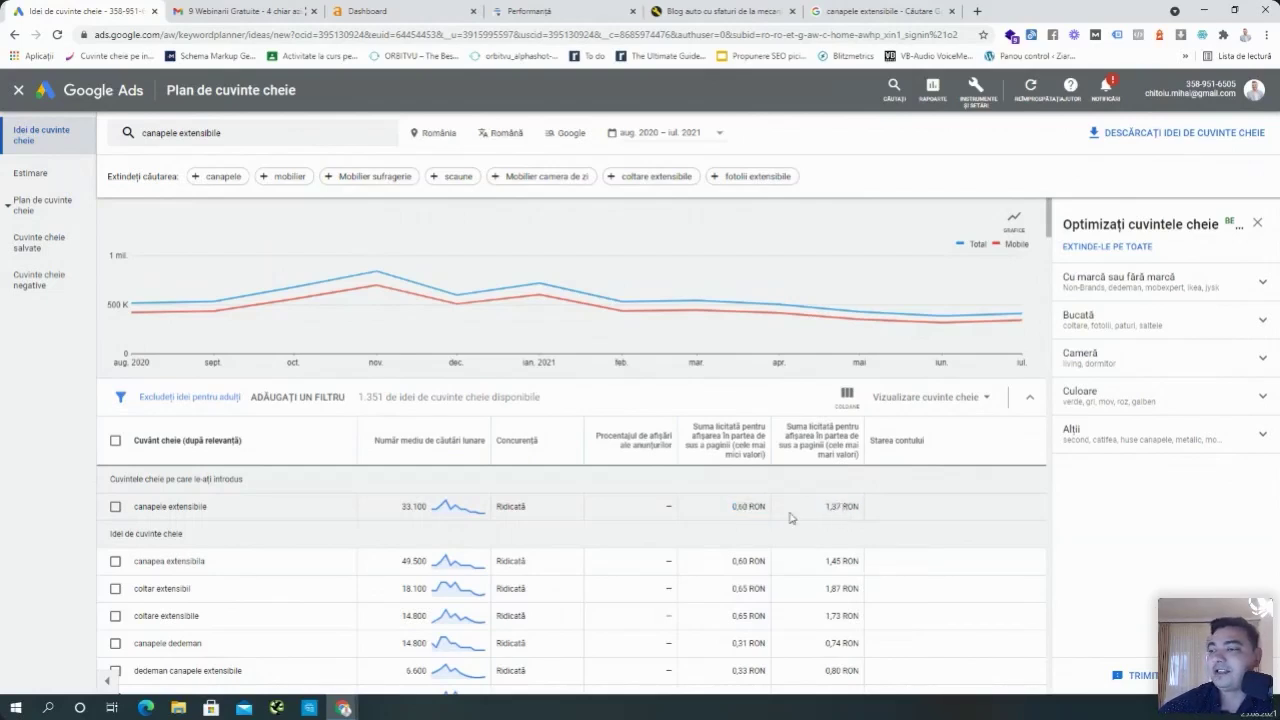
Open the Windows Calculator and multiply the keyword's monthly searches, 33100, by 0,2.
{"action": "left_click", "coordinate": [20, 710]}
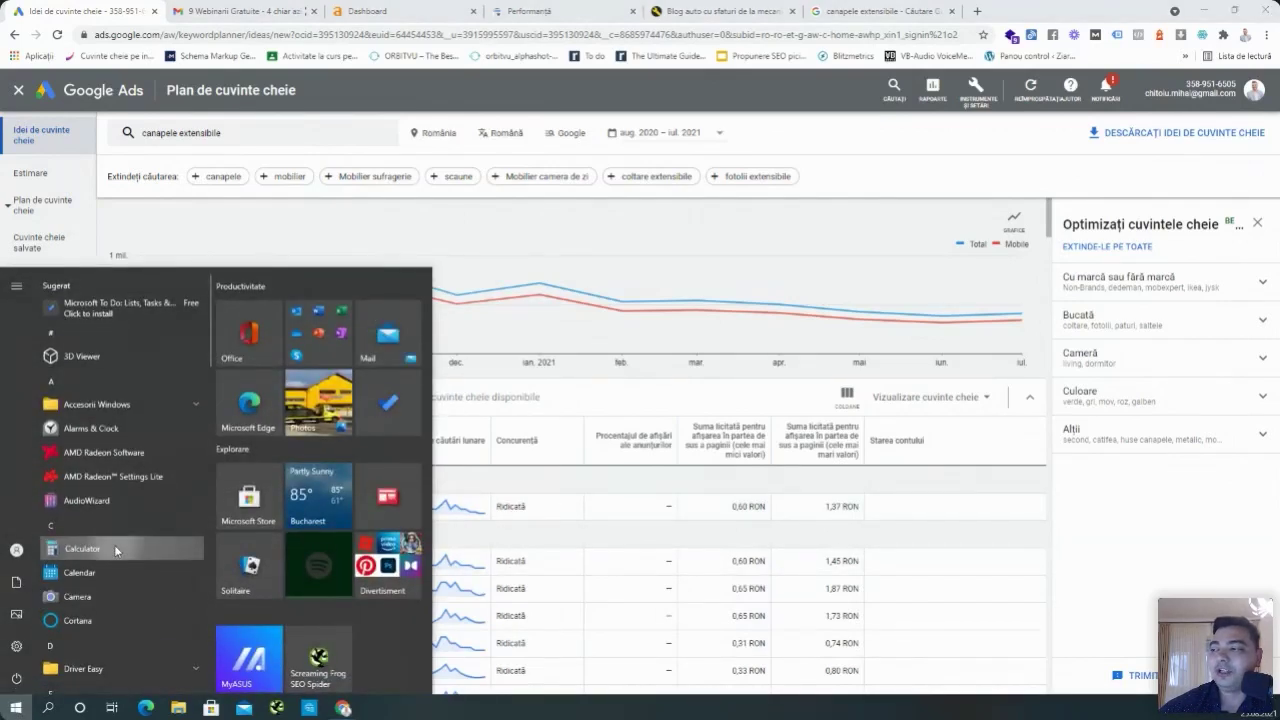
{"action": "left_click", "coordinate": [138, 550]}
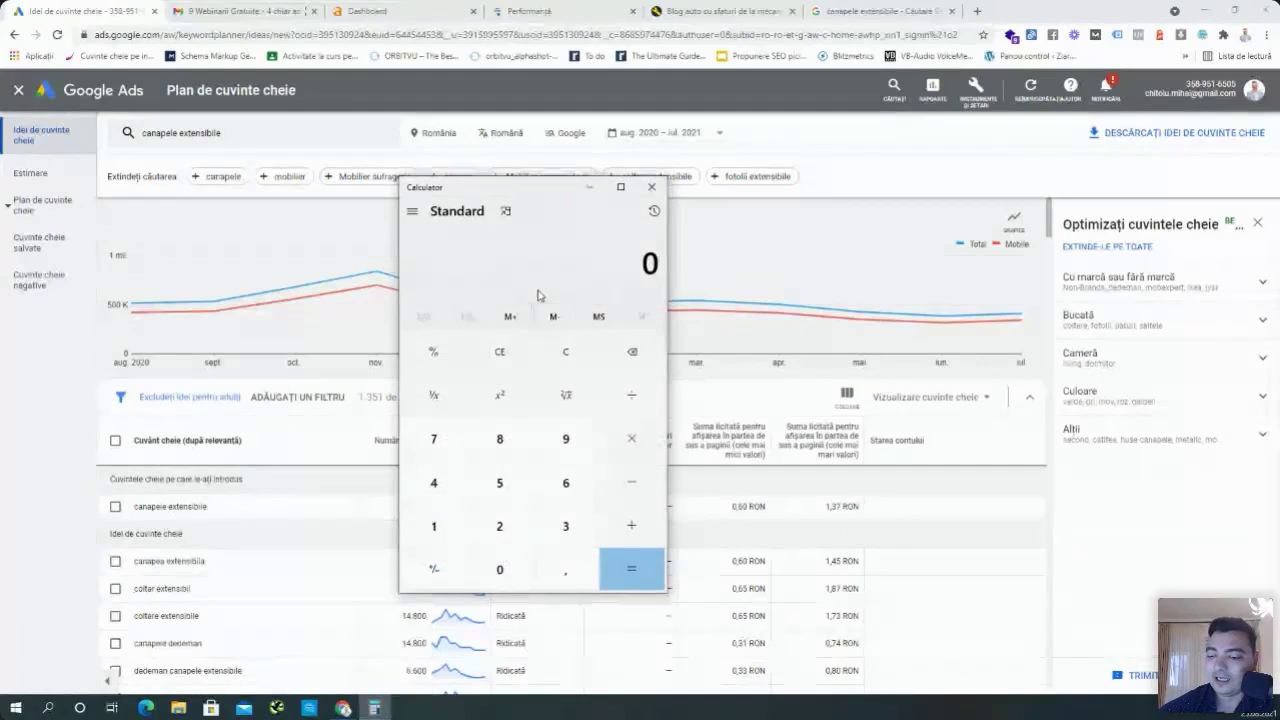
{"action": "type", "text": "33100"}
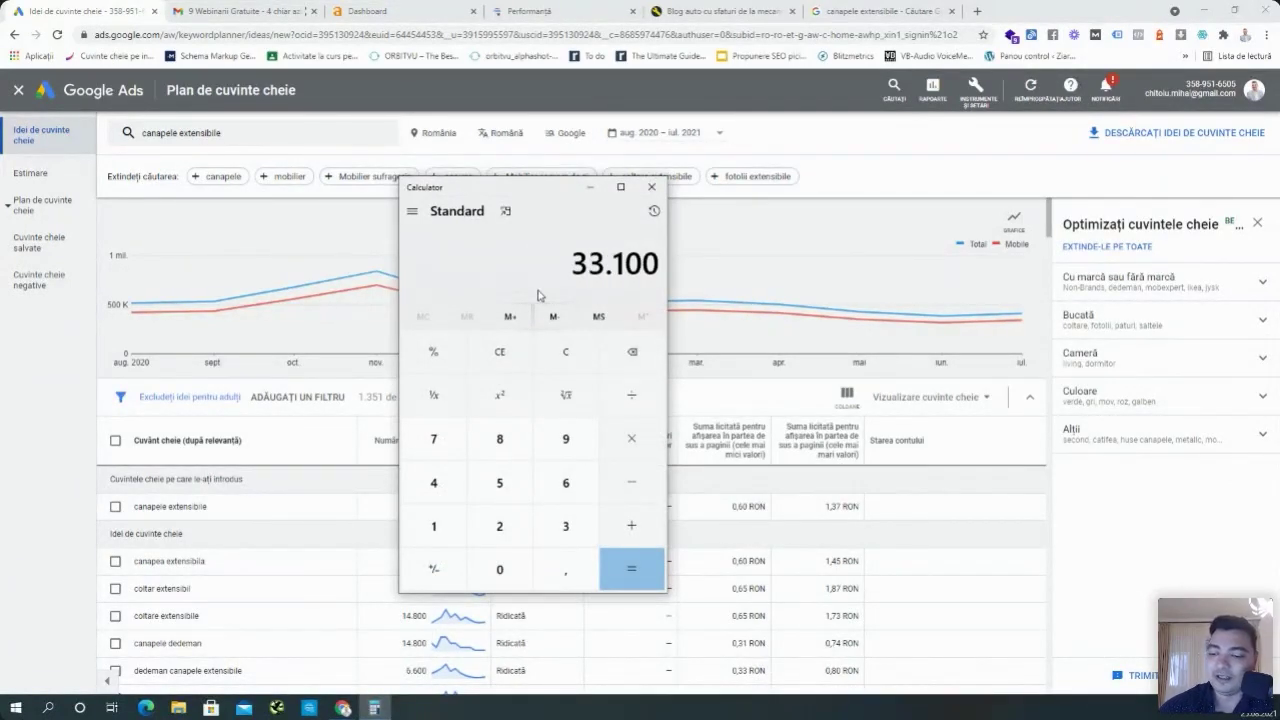
{"action": "type", "text": "*0,2"}
{"action": "key", "text": "Return"}
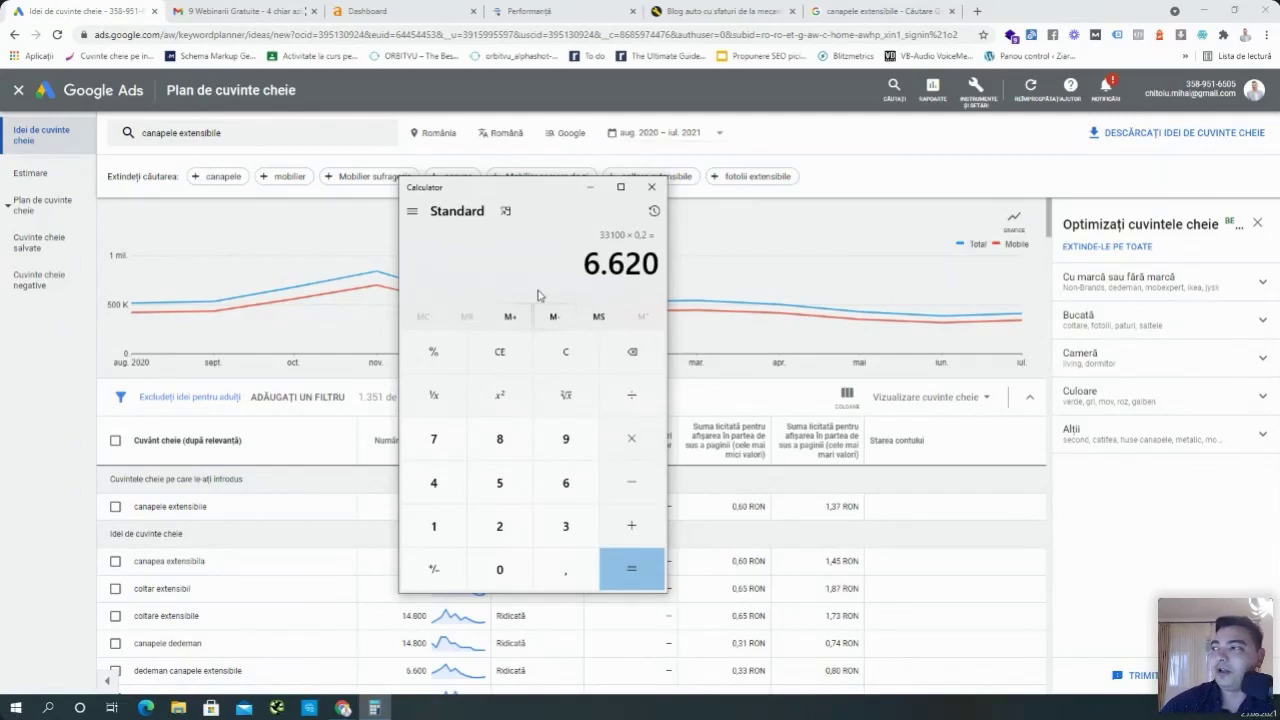
Multiply the Calculator result by 0,8, and close the Calculator.
{"action": "key", "text": "Return"}
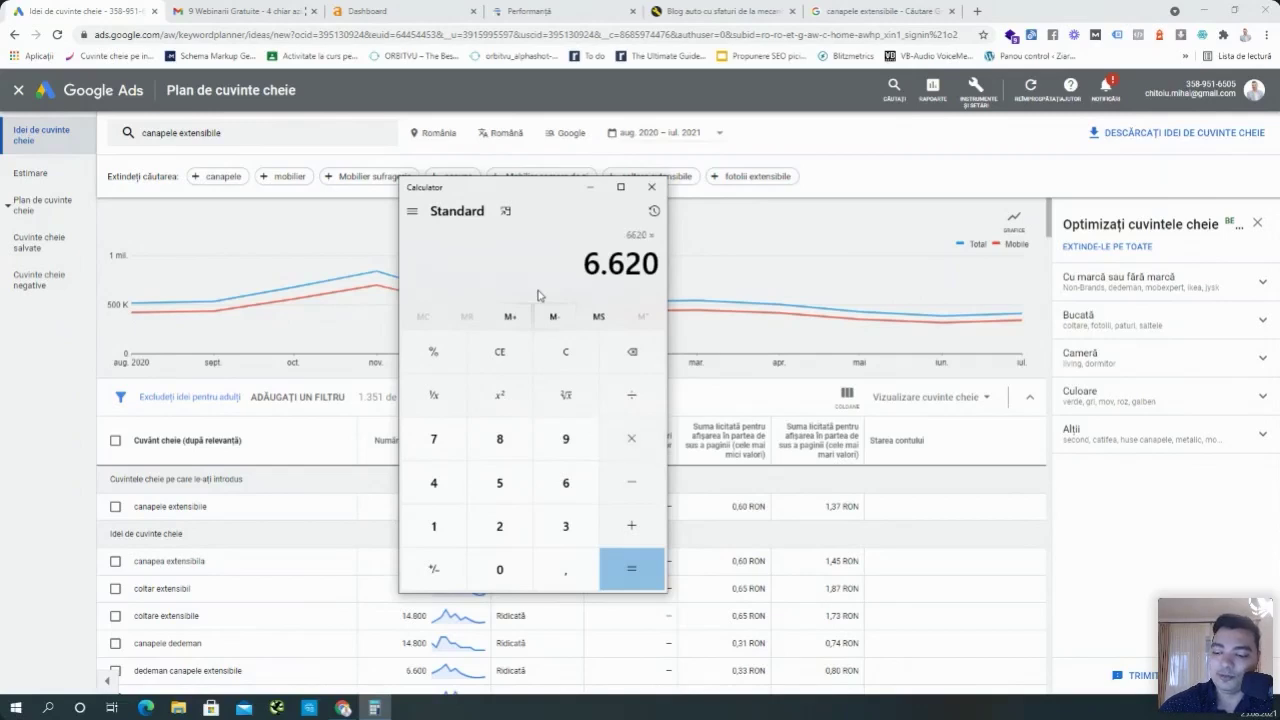
{"action": "type", "text": "*0,8"}
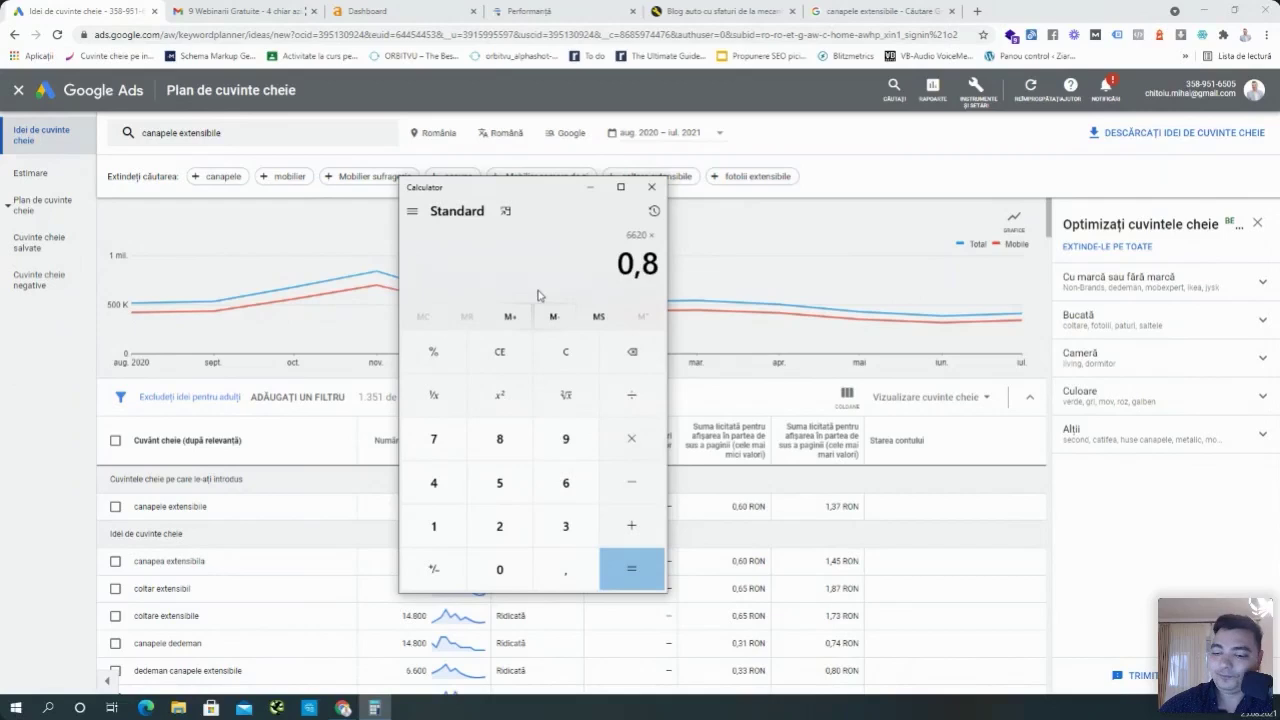
{"action": "key", "text": "Return"}
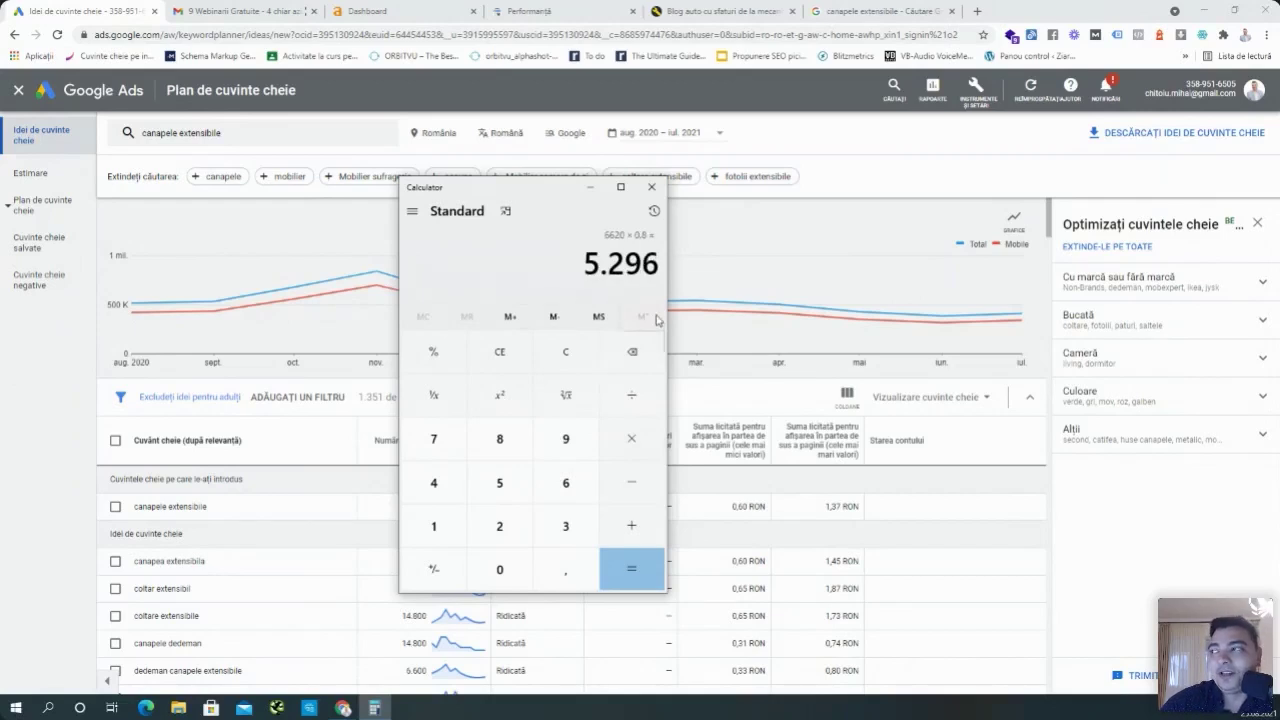
{"action": "left_click", "coordinate": [652, 188]}
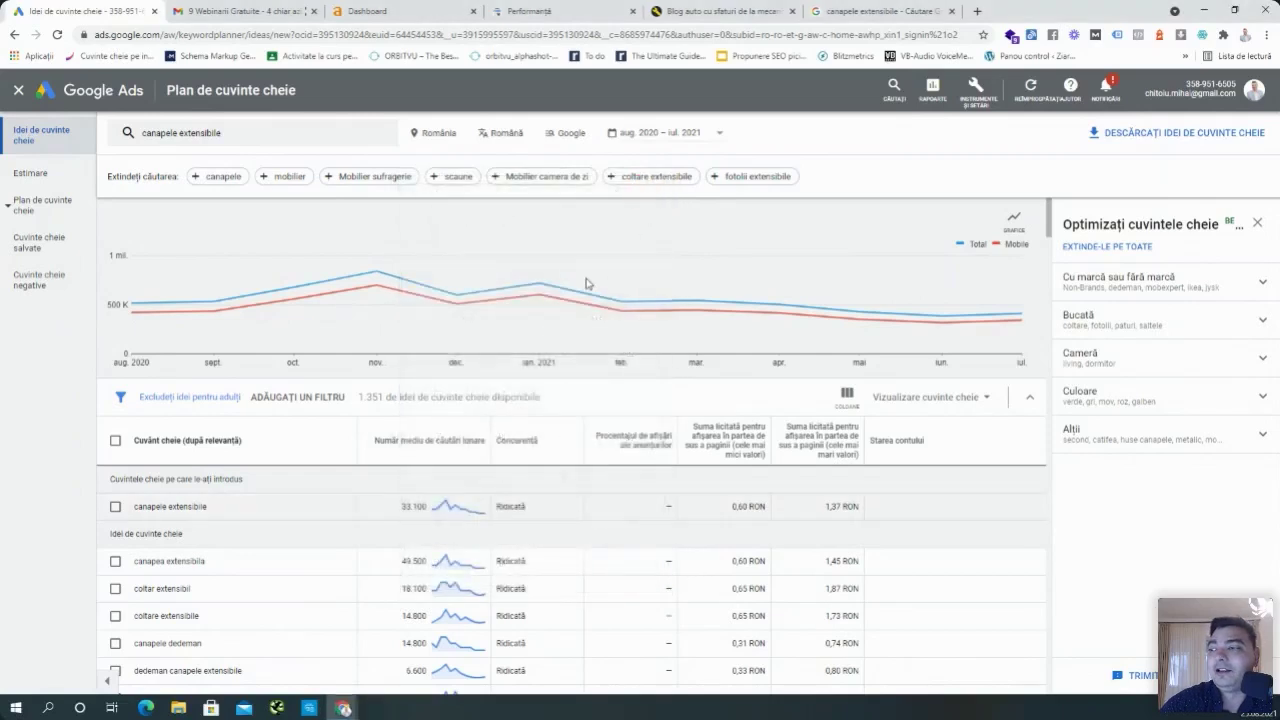
Check the competition level listed for the keyword "canapele extensibile".
{"action": "double_click", "coordinate": [505, 507]}
{"action": "left_click", "coordinate": [506, 507]}
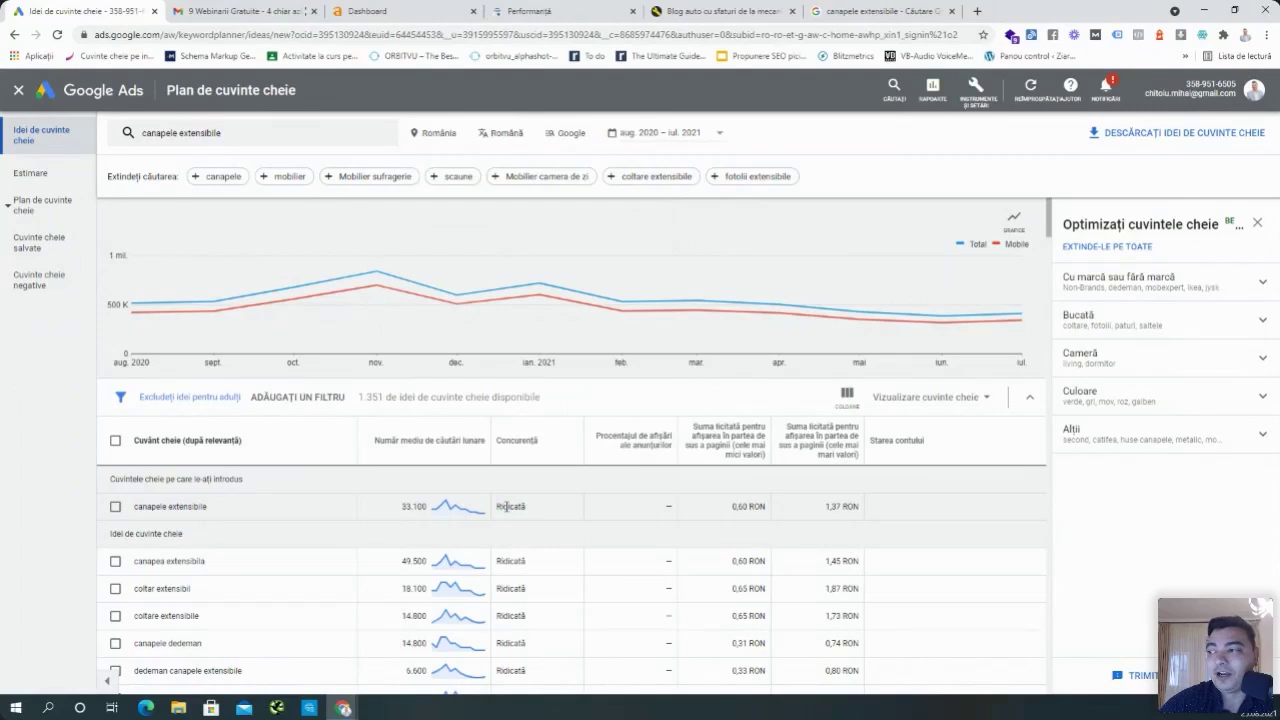